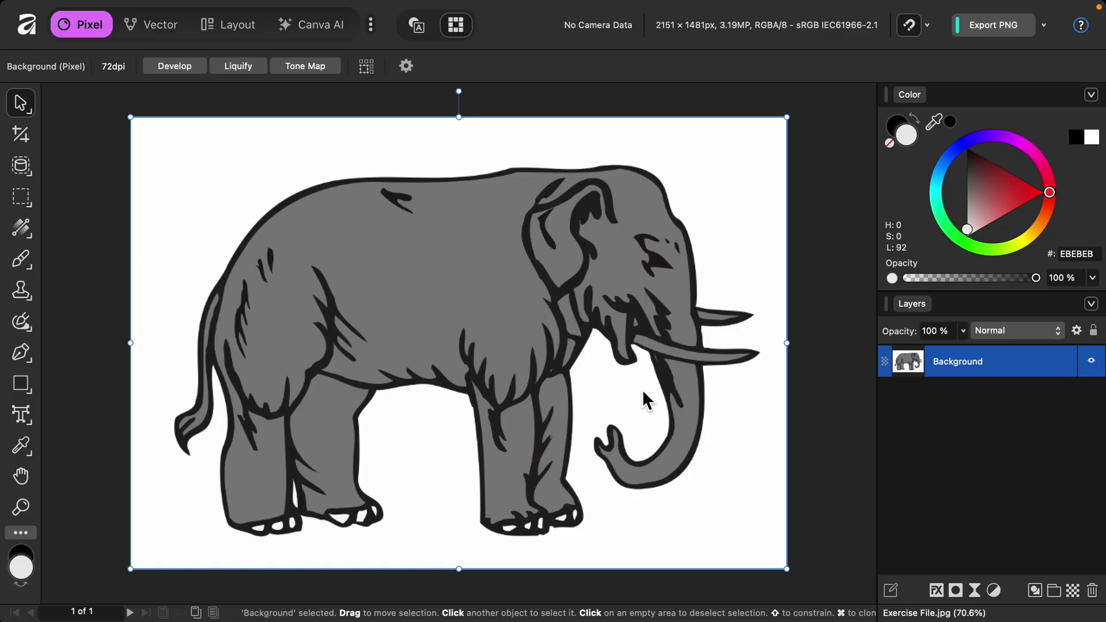
Zoom in to about 497% on the elephant's trunk tip to inspect its pixelated edges.
{"action": "scroll", "coordinate": [602, 418], "scroll_direction": "up", "scroll_amount": 5}
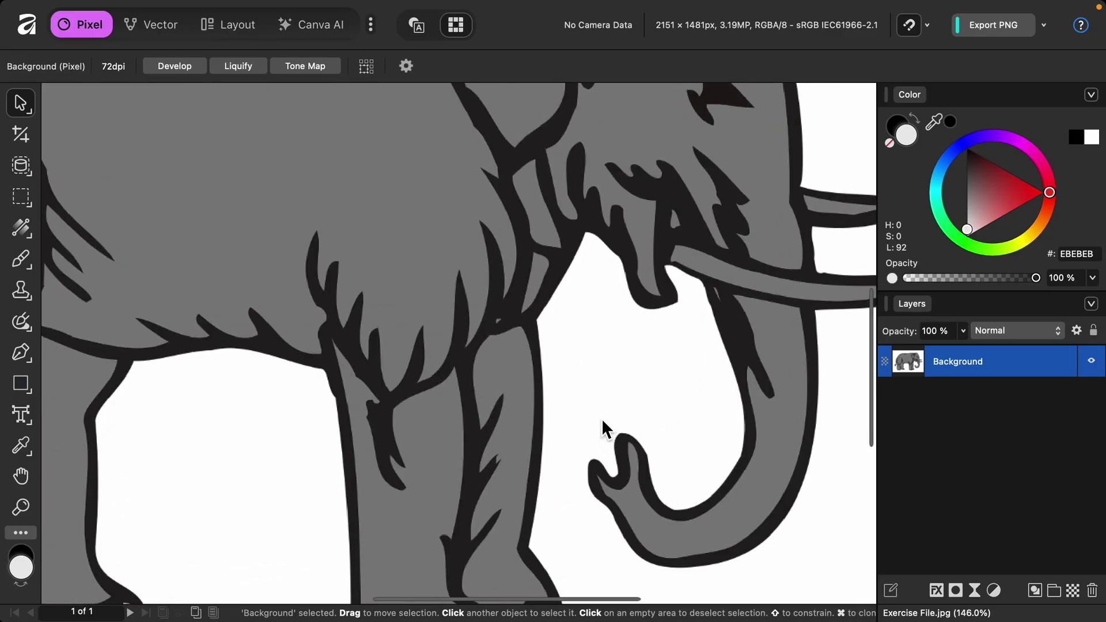
{"action": "scroll", "coordinate": [602, 418], "scroll_direction": "up", "scroll_amount": 8}
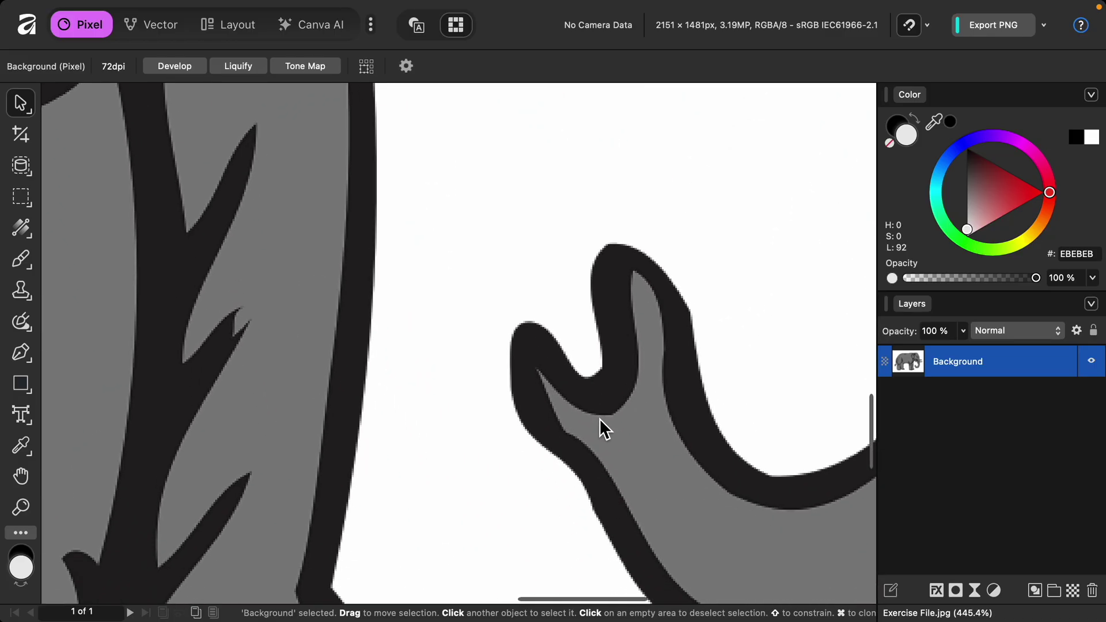
{"action": "scroll", "coordinate": [599, 415], "scroll_direction": "up", "scroll_amount": 2}
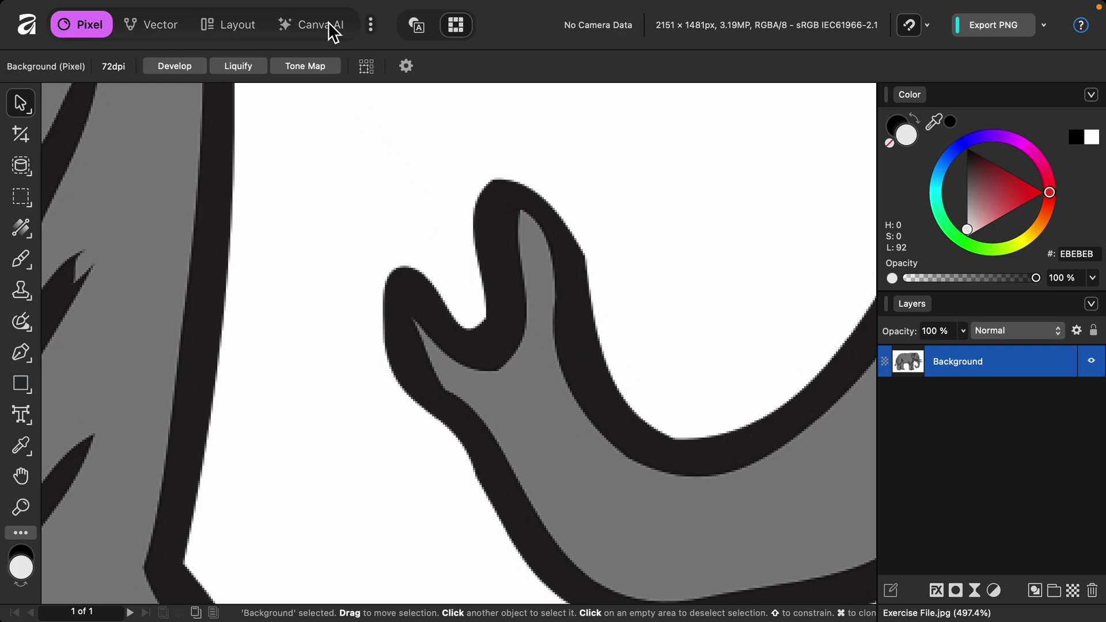
Start Vector > Image Trace on the elephant image.
{"action": "left_click", "coordinate": [317, 11]}
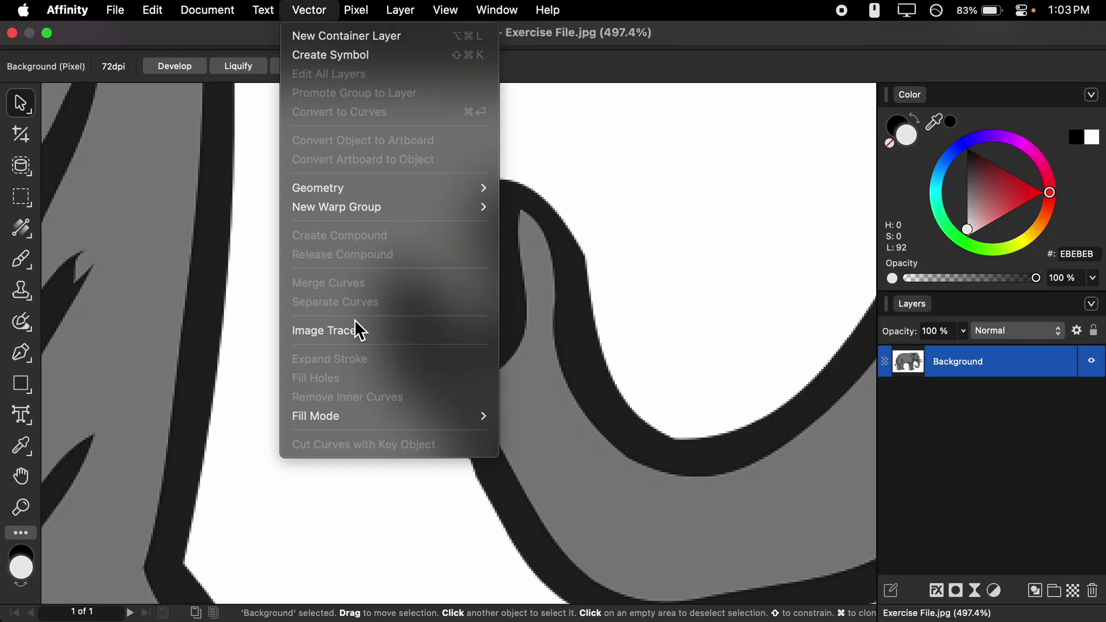
{"action": "left_click", "coordinate": [397, 333]}
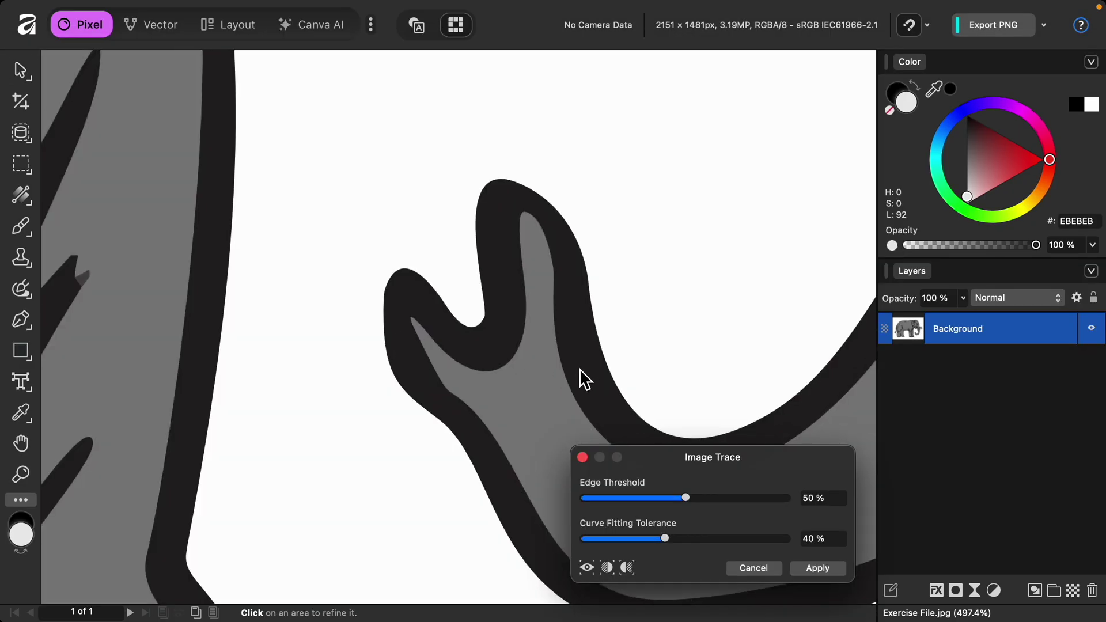
{"action": "scroll", "coordinate": [593, 371], "scroll_direction": "right", "scroll_amount": 3}
{"action": "scroll", "coordinate": [594, 372], "scroll_direction": "down", "scroll_amount": 2}
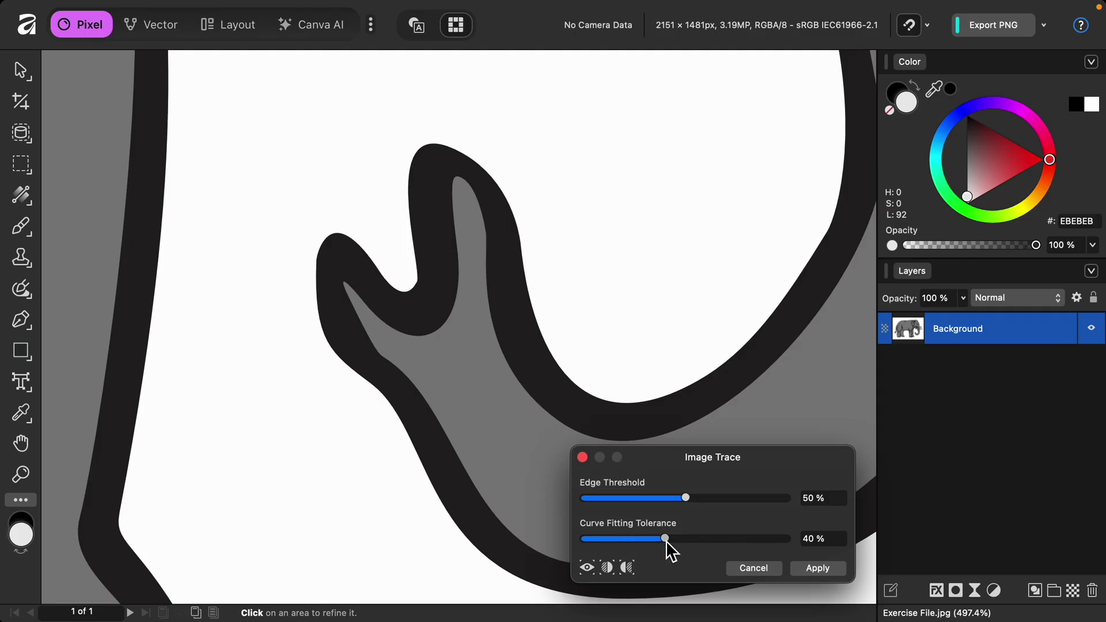
Set Curve Fitting Tolerance to 51%, keeping Edge Threshold at 50%.
{"action": "left_click_drag", "start_coordinate": [667, 539], "coordinate": [584, 539]}
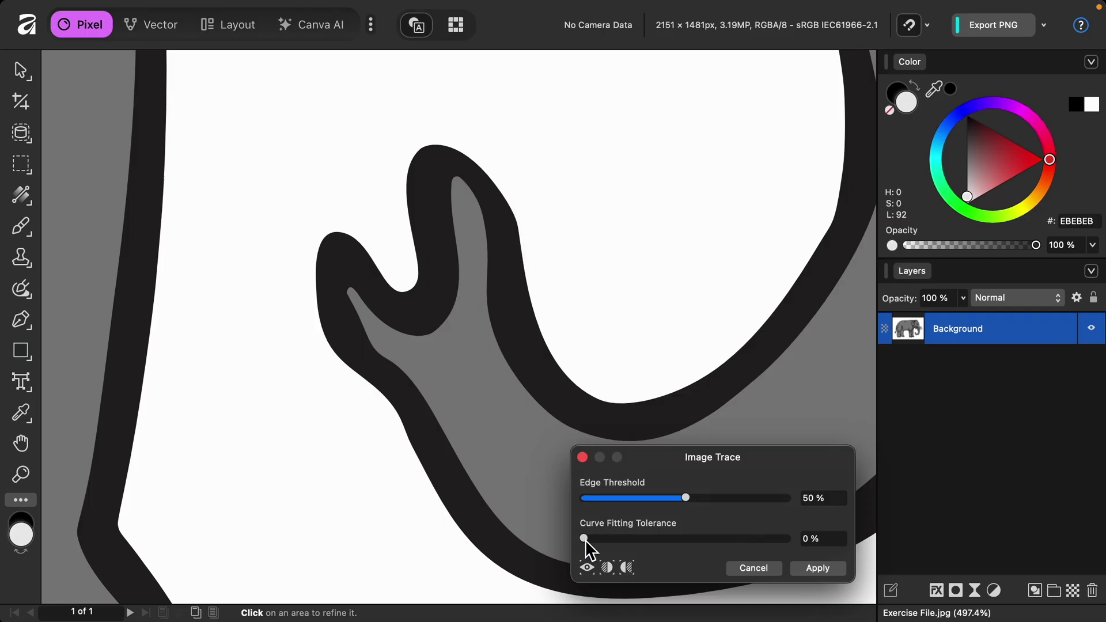
{"action": "left_click_drag", "start_coordinate": [585, 540], "coordinate": [797, 551]}
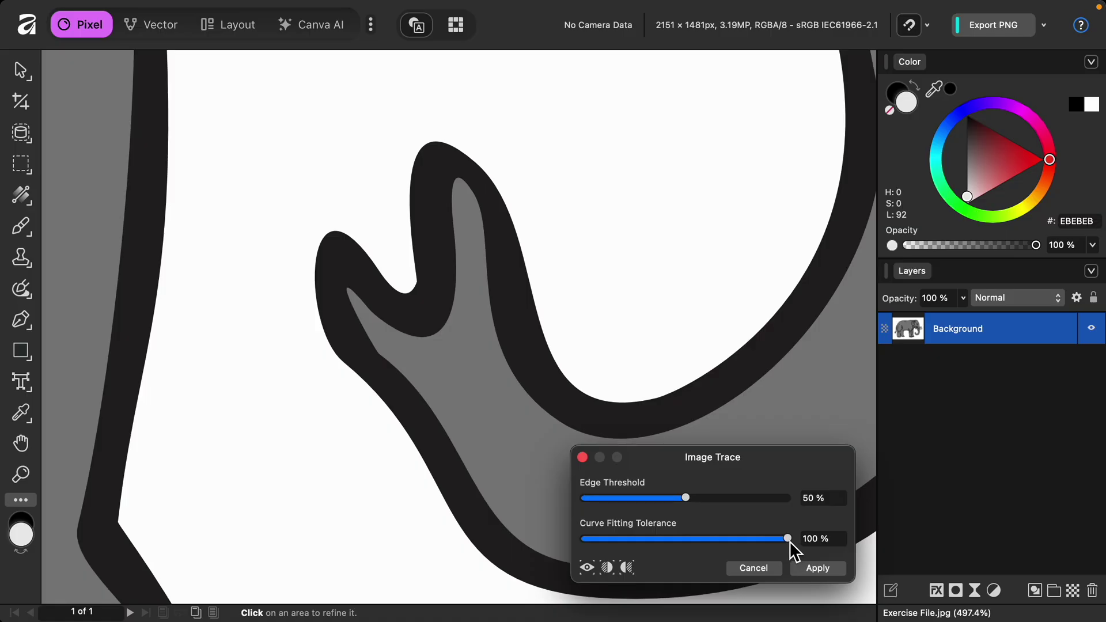
{"action": "left_click_drag", "start_coordinate": [788, 539], "coordinate": [689, 539]}
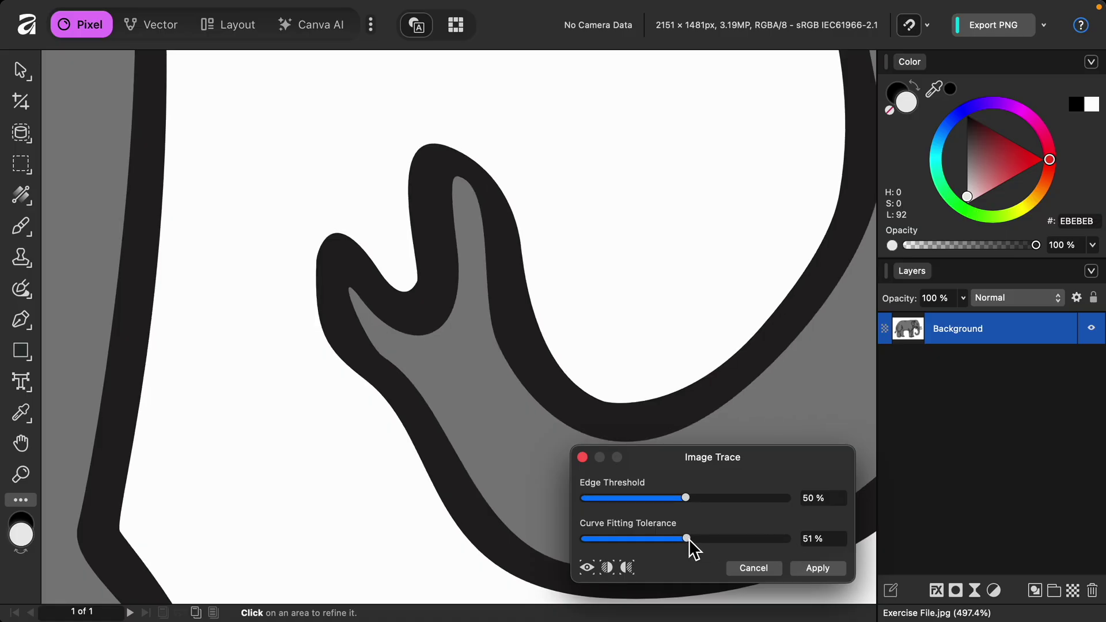
Apply the trace and expand Background to browse the resulting Curve layers.
{"action": "left_click", "coordinate": [808, 572]}
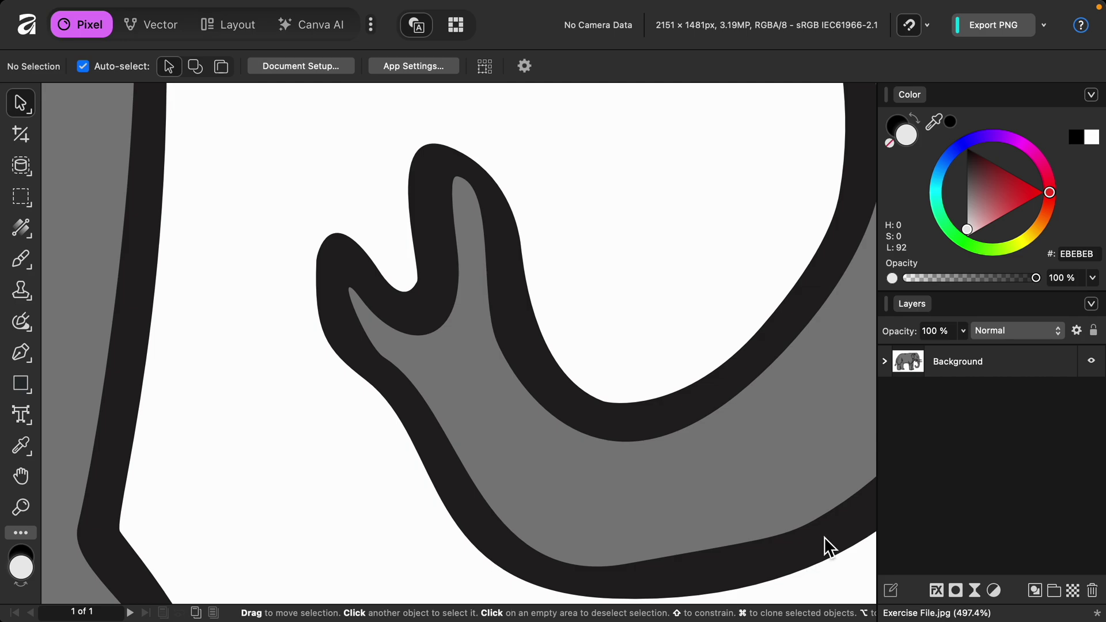
{"action": "left_click", "coordinate": [885, 363]}
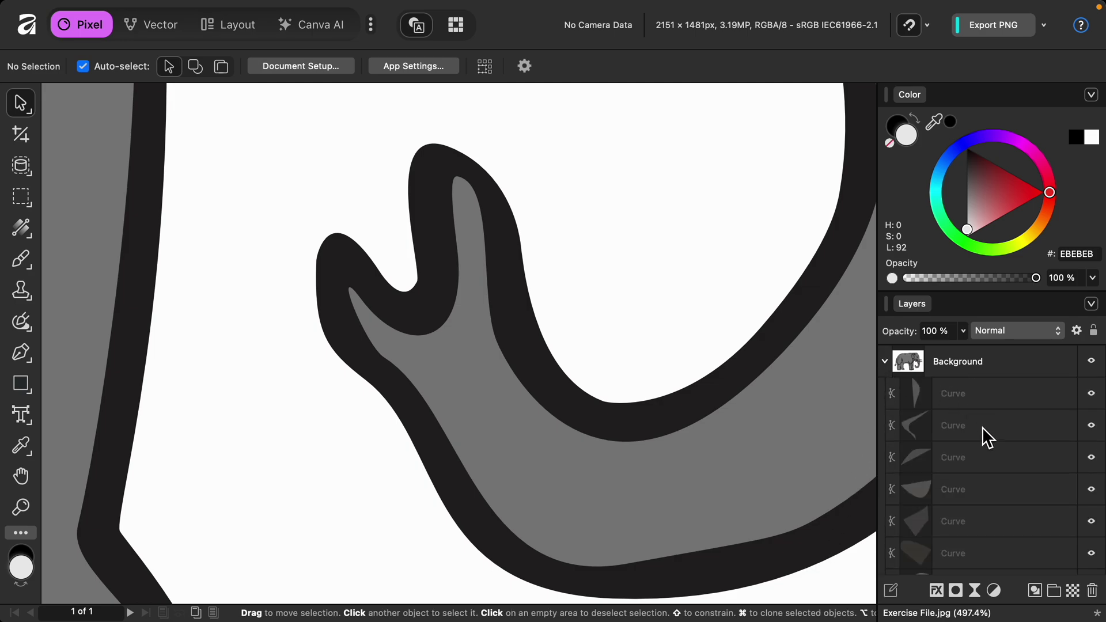
{"action": "scroll", "coordinate": [983, 427], "scroll_direction": "down", "scroll_amount": 1}
{"action": "scroll", "coordinate": [983, 427], "scroll_direction": "down", "scroll_amount": 5}
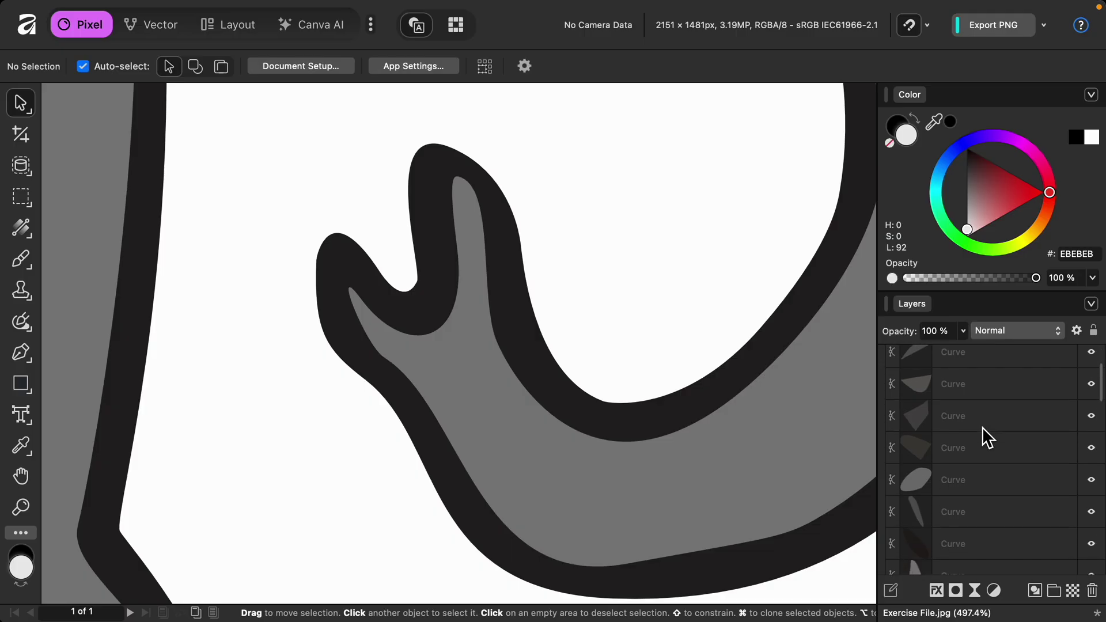
{"action": "scroll", "coordinate": [983, 427], "scroll_direction": "down", "scroll_amount": 6}
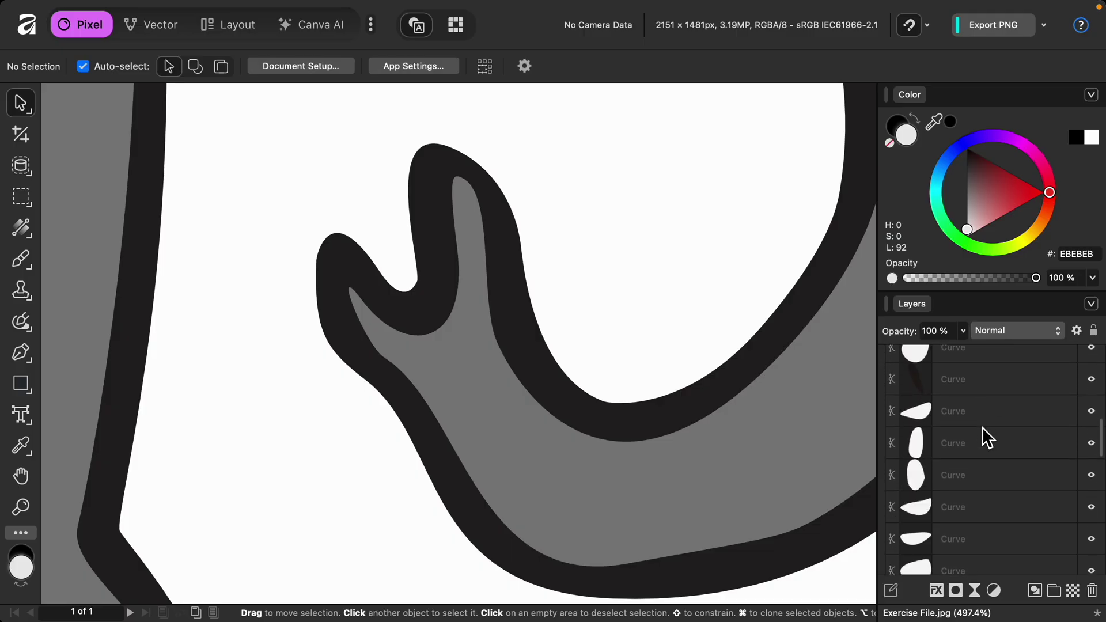
{"action": "scroll", "coordinate": [983, 437], "scroll_direction": "down", "scroll_amount": 4}
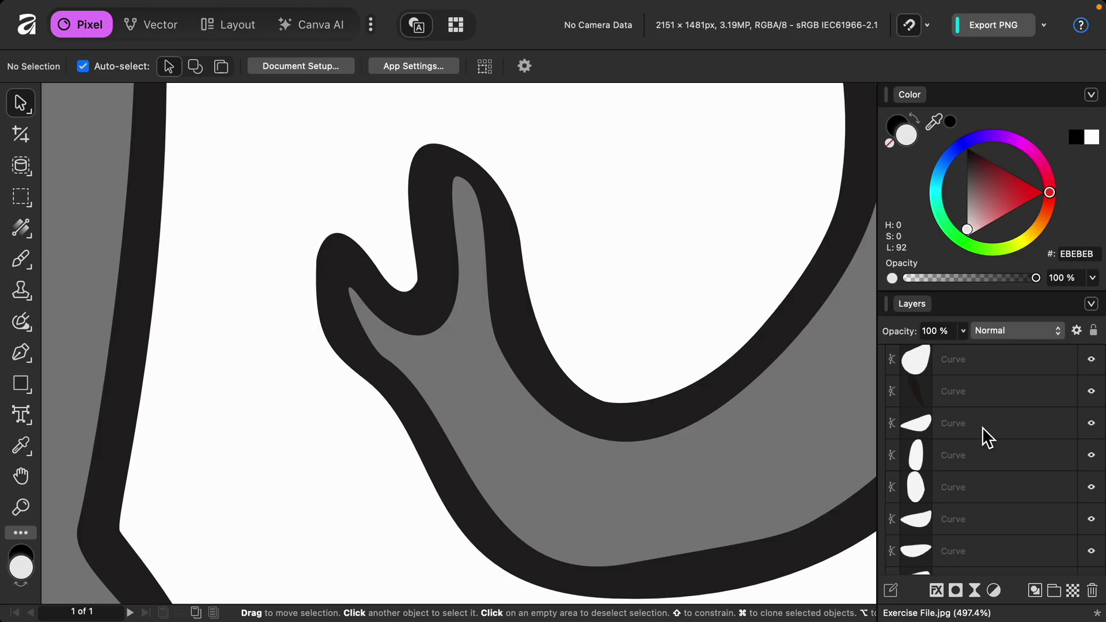
{"action": "scroll", "coordinate": [770, 426], "scroll_direction": "down", "scroll_amount": 10}
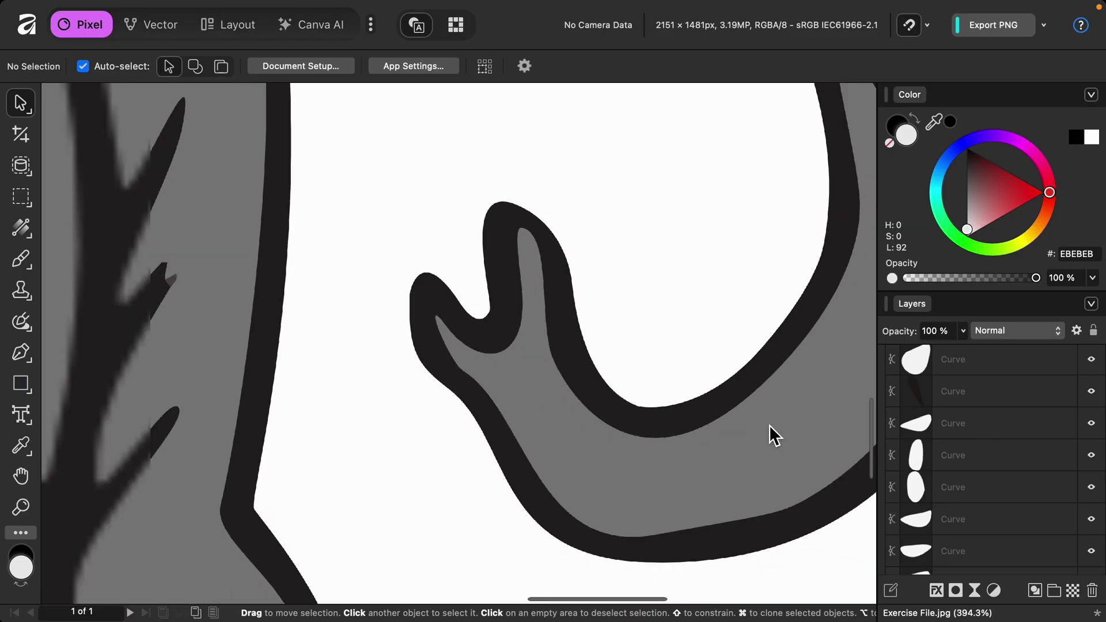
{"action": "scroll", "coordinate": [770, 427], "scroll_direction": "up", "scroll_amount": 3}
{"action": "scroll", "coordinate": [770, 427], "scroll_direction": "right", "scroll_amount": 3}
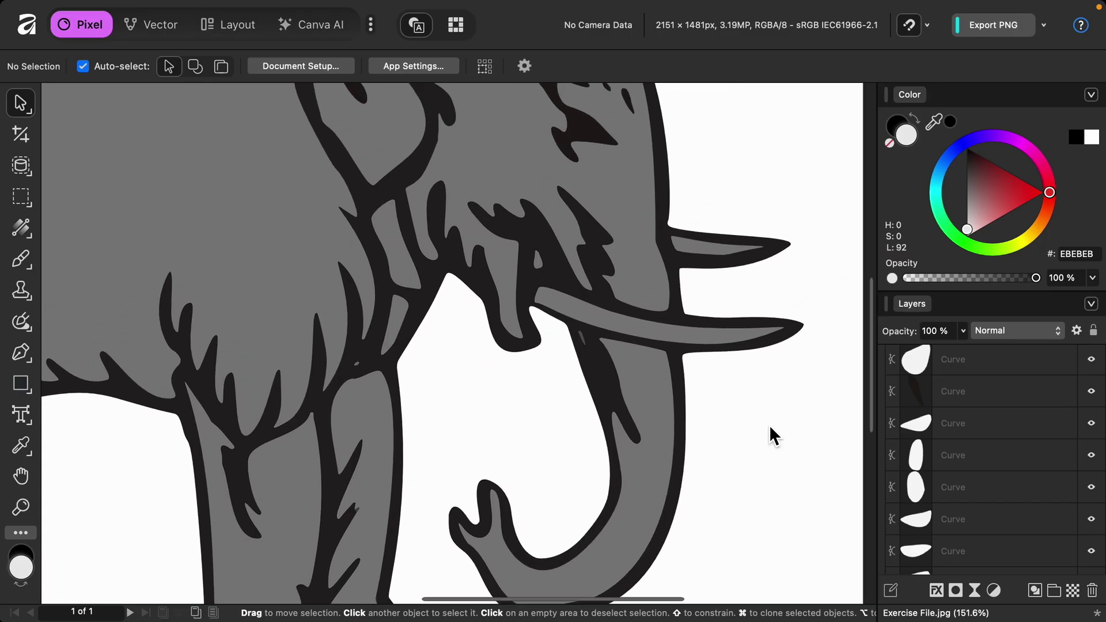
Give the lower and upper tusk curves a white FFFFFF fill.
{"action": "left_click", "coordinate": [680, 358]}
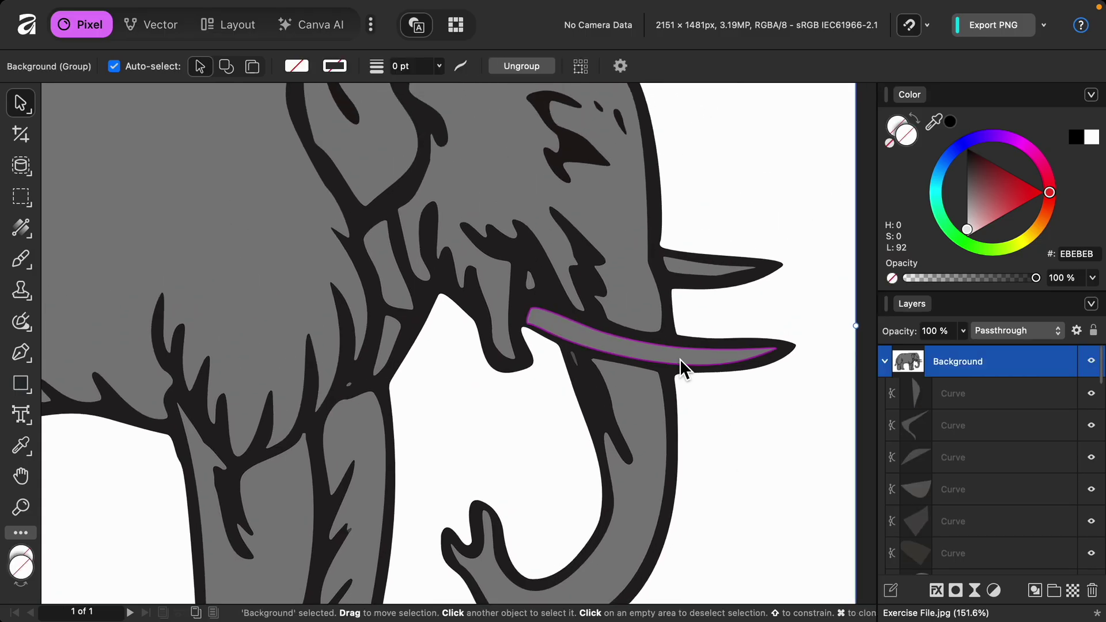
{"action": "double_click", "coordinate": [685, 355]}
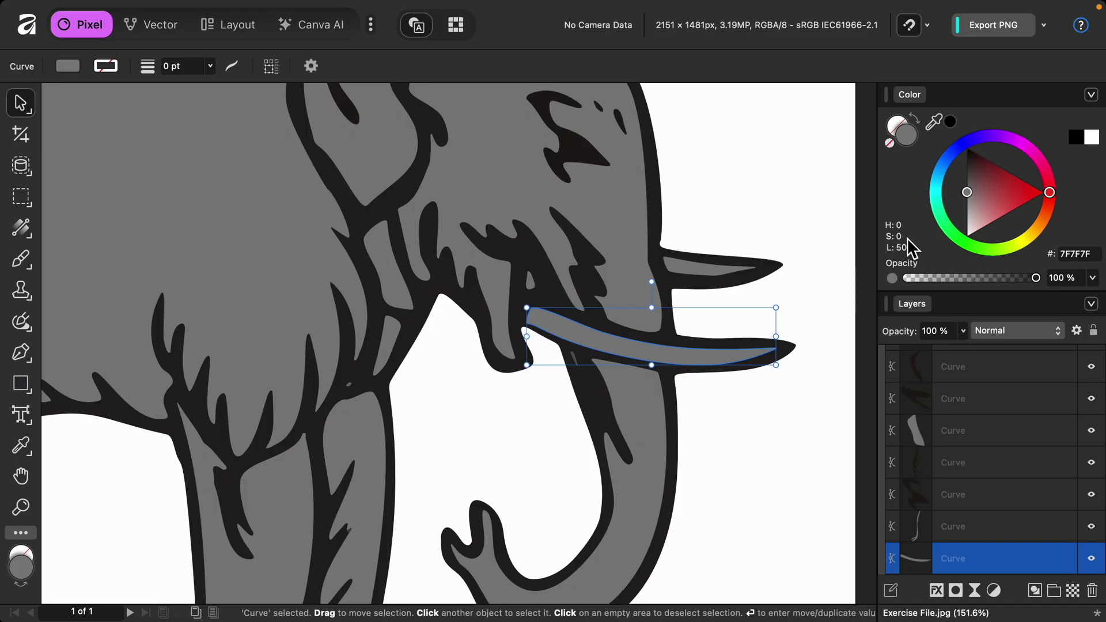
{"action": "left_click", "coordinate": [969, 195]}
{"action": "left_click_drag", "start_coordinate": [973, 206], "coordinate": [968, 236]}
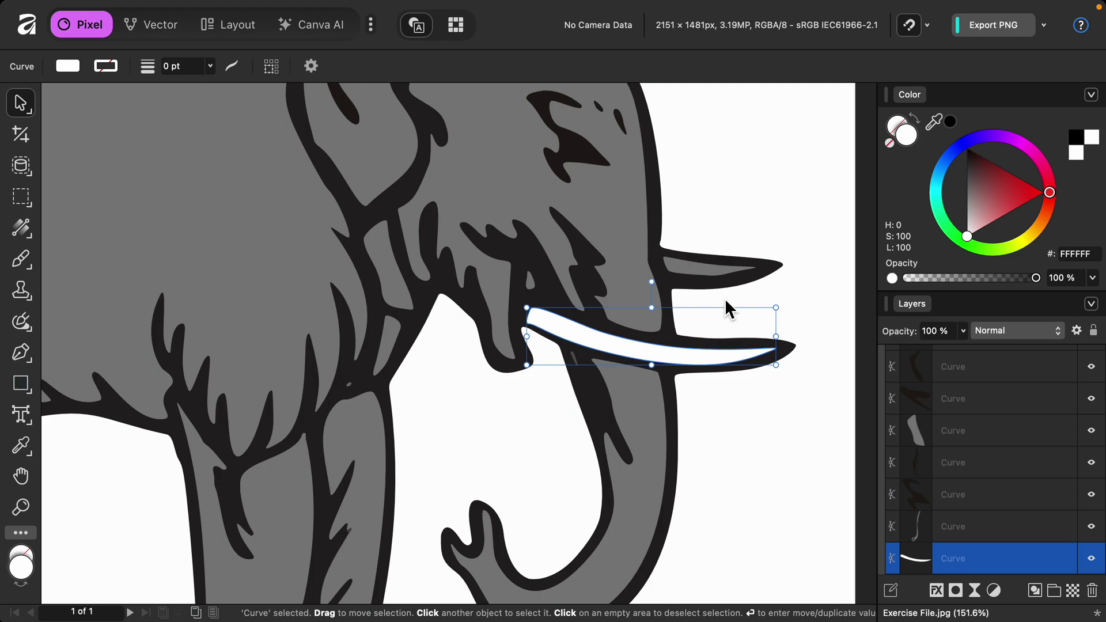
{"action": "left_click", "coordinate": [696, 273]}
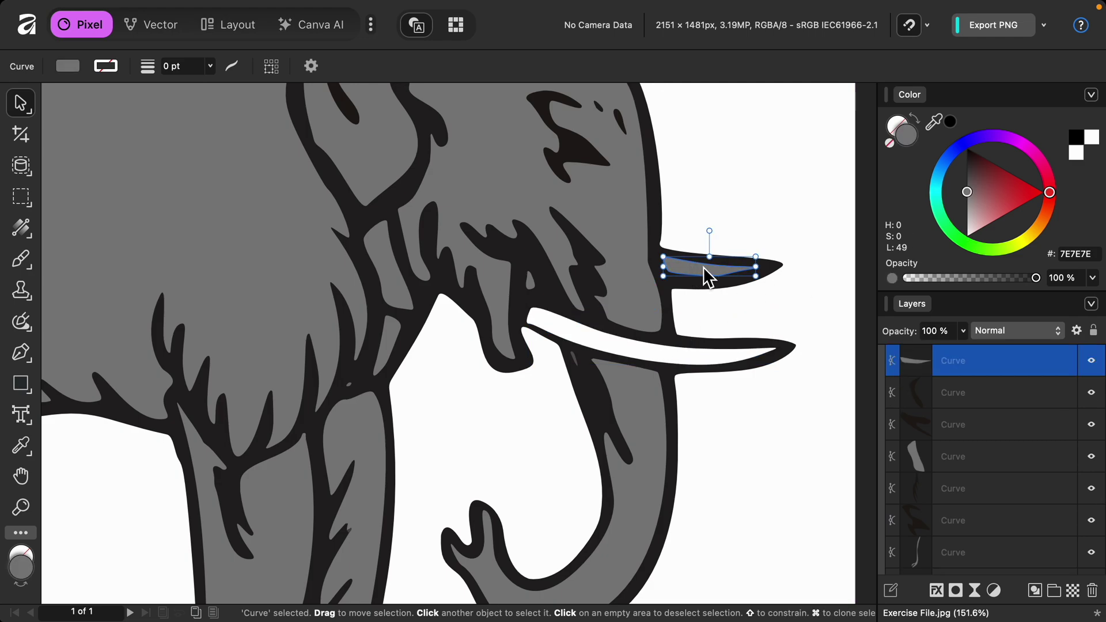
{"action": "left_click_drag", "start_coordinate": [966, 193], "coordinate": [957, 236]}
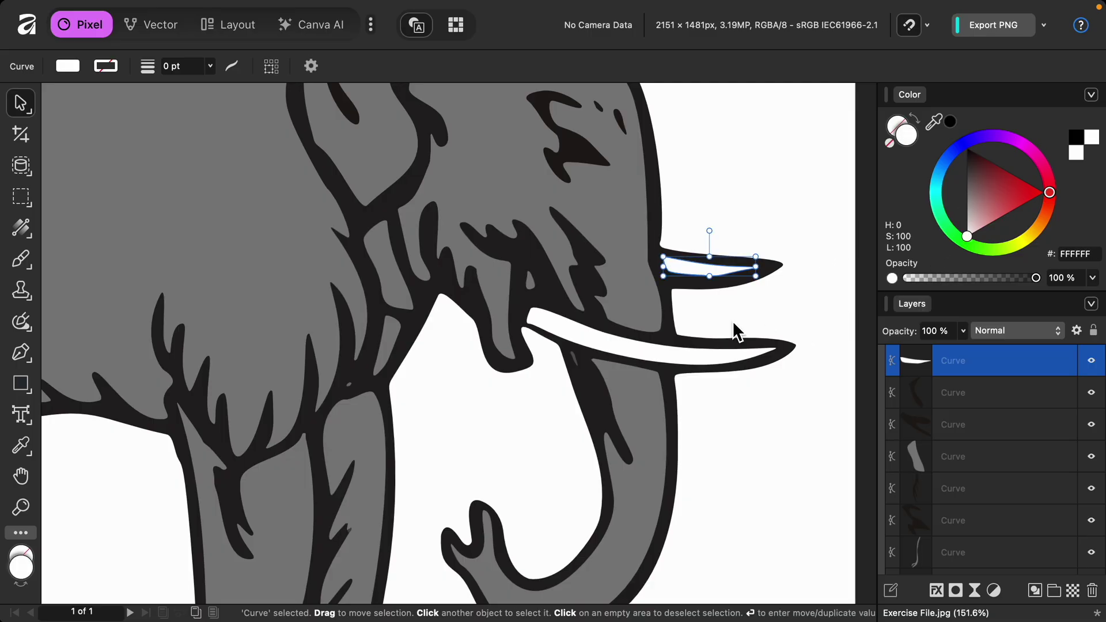
{"action": "scroll", "coordinate": [733, 323], "scroll_direction": "up", "scroll_amount": 3}
{"action": "scroll", "coordinate": [734, 324], "scroll_direction": "left", "scroll_amount": 1}
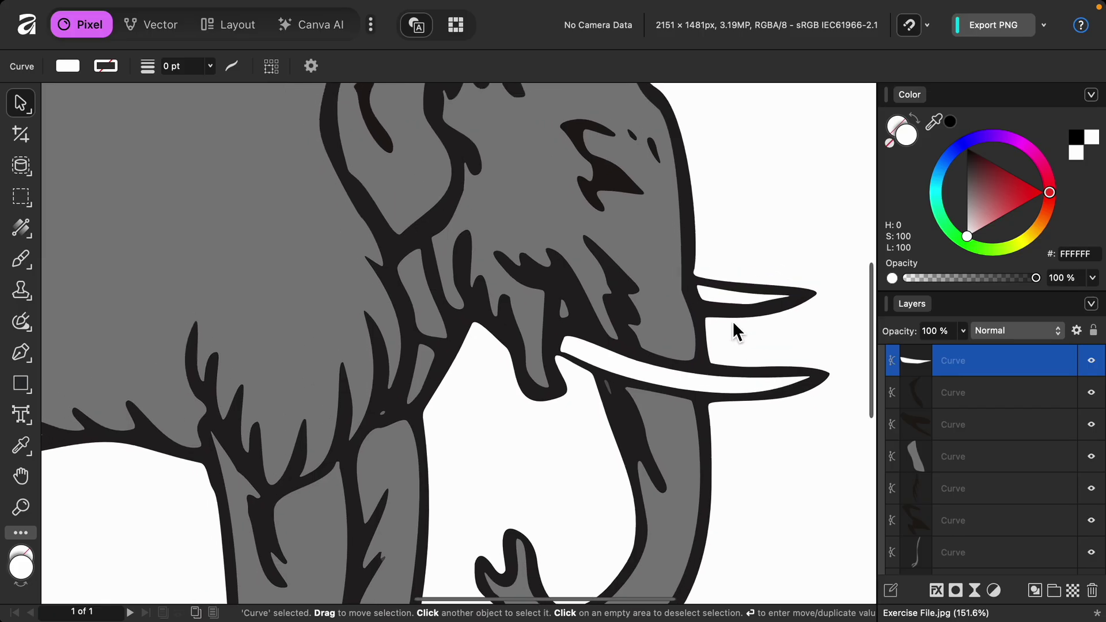
Zoom to about 640% on the rear hip markings and select the dark marking with the spur.
{"action": "scroll", "coordinate": [732, 320], "scroll_direction": "left", "scroll_amount": 5}
{"action": "scroll", "coordinate": [523, 348], "scroll_direction": "right", "scroll_amount": 10}
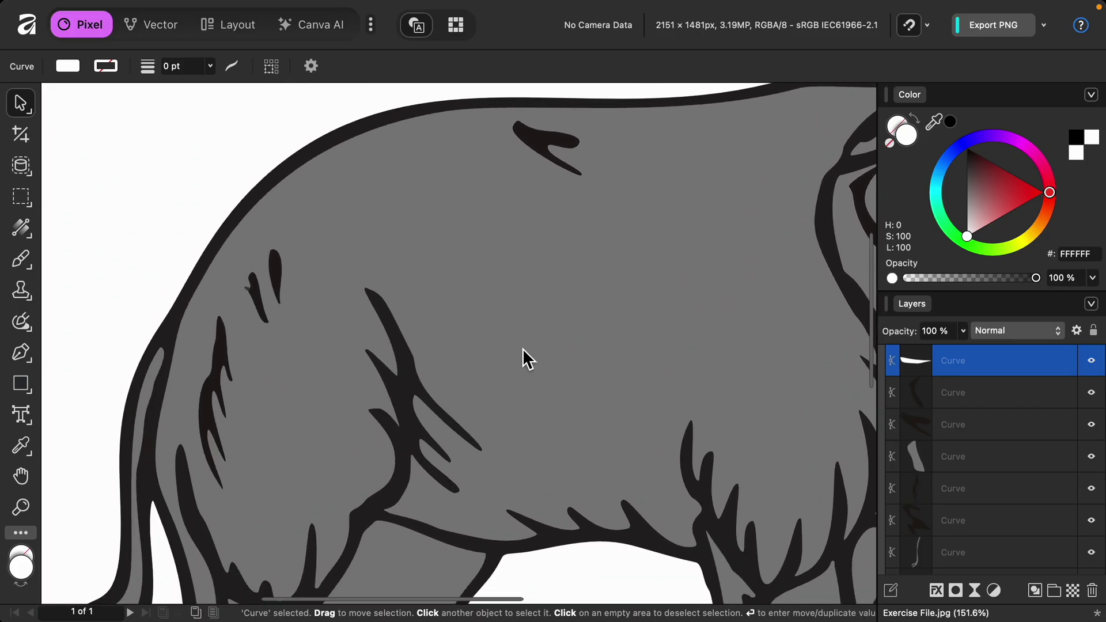
{"action": "scroll", "coordinate": [523, 348], "scroll_direction": "left", "scroll_amount": 5}
{"action": "scroll", "coordinate": [425, 195], "scroll_direction": "up", "scroll_amount": 5}
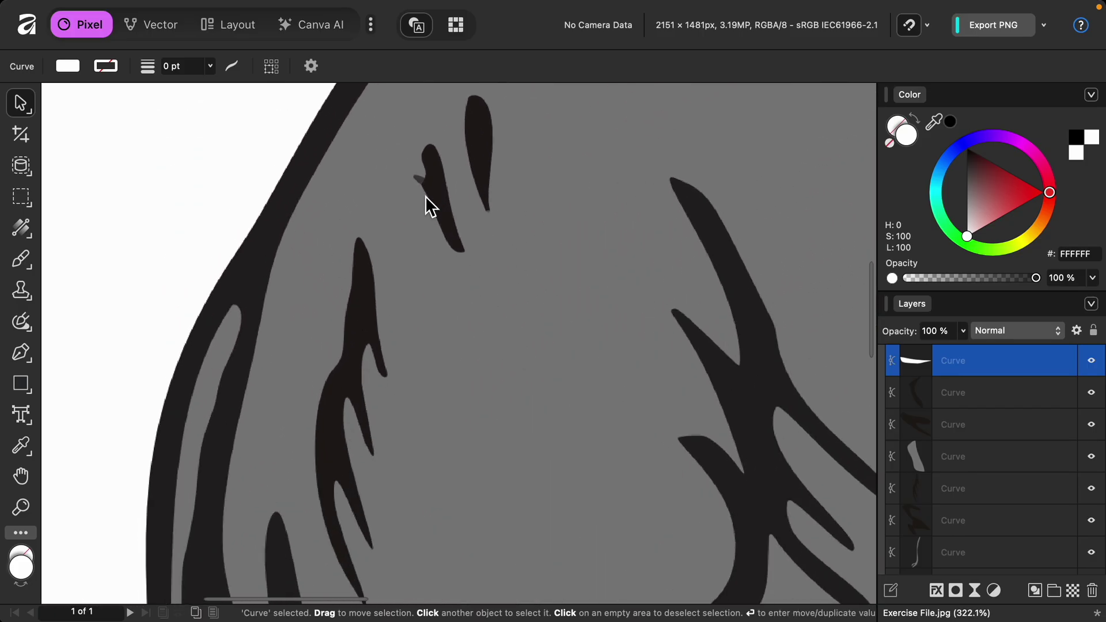
{"action": "scroll", "coordinate": [426, 196], "scroll_direction": "up", "scroll_amount": 2}
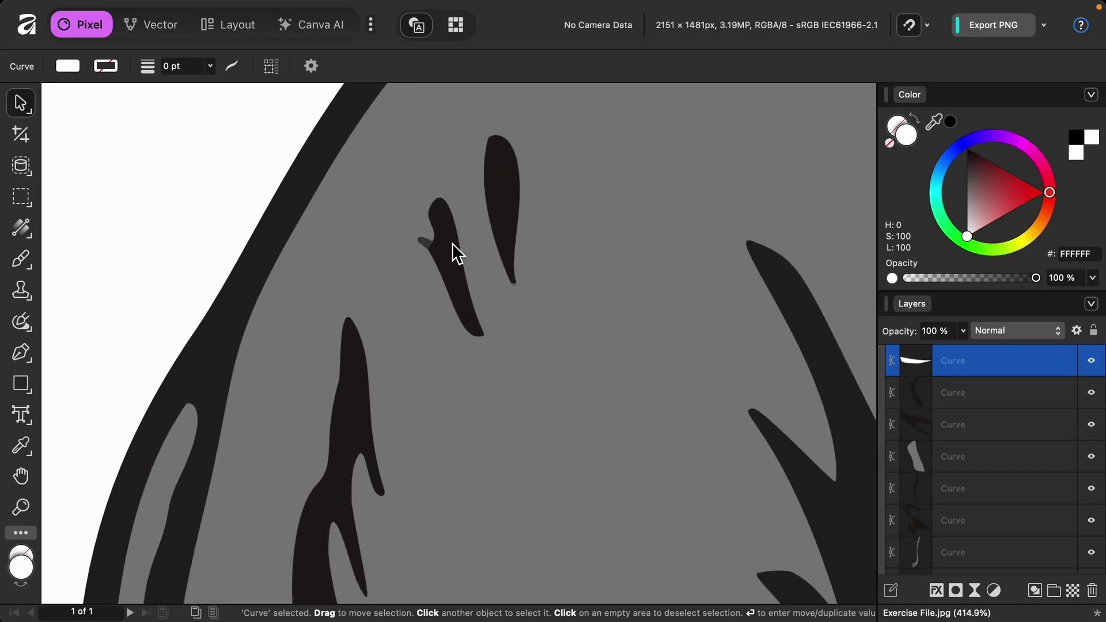
{"action": "left_click", "coordinate": [426, 245]}
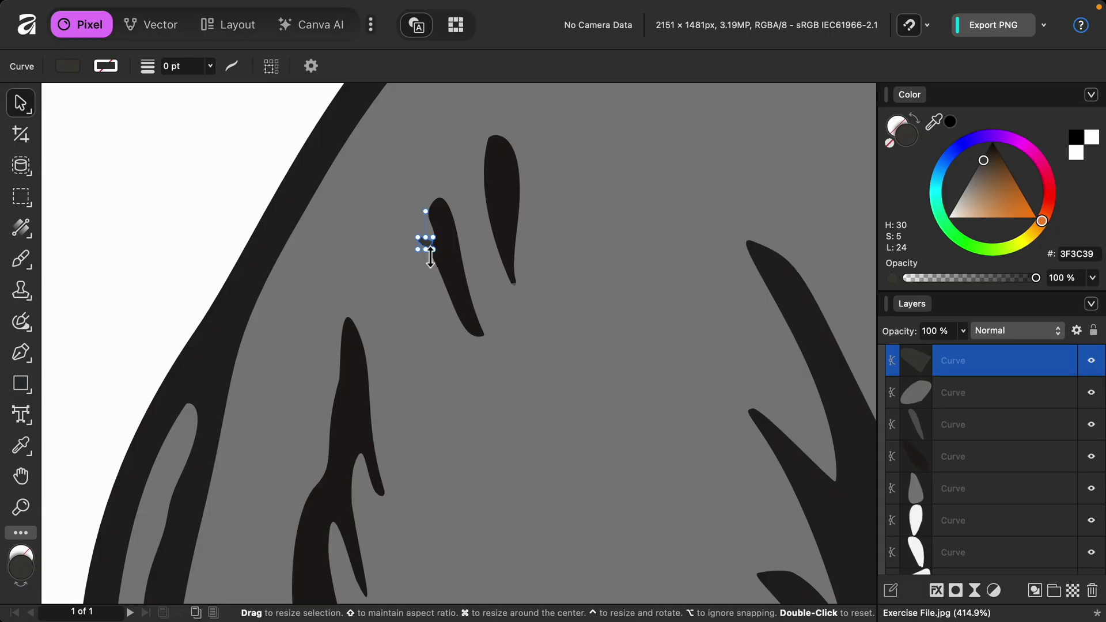
{"action": "left_click", "coordinate": [430, 254]}
{"action": "scroll", "coordinate": [444, 282], "scroll_direction": "up", "scroll_amount": 3}
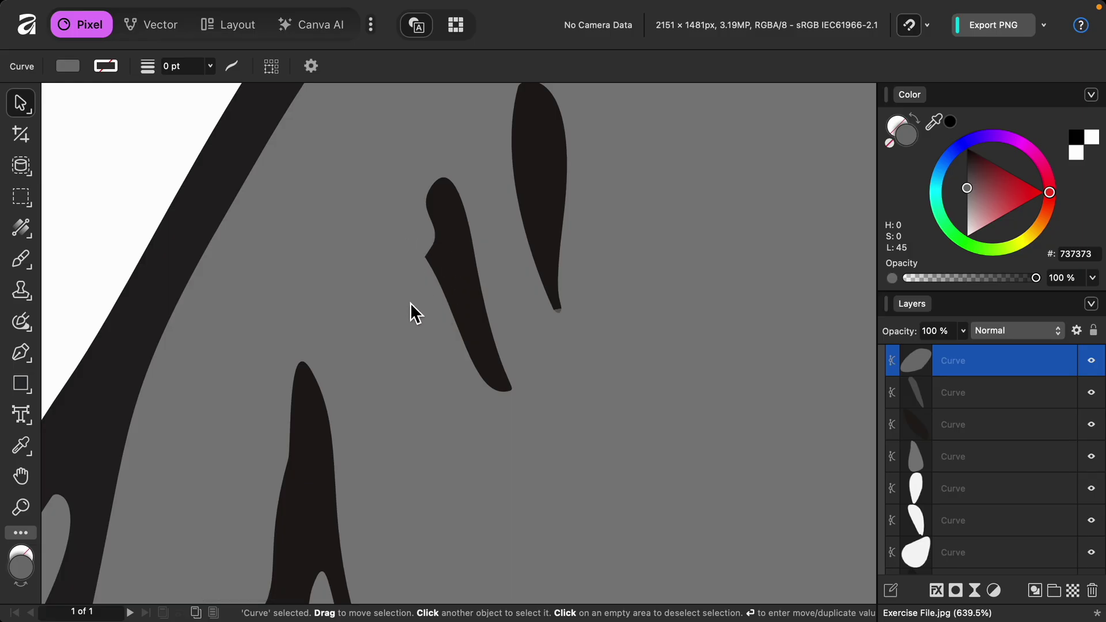
{"action": "left_click", "coordinate": [454, 278]}
Make the spur node on the hip marking's left edge smooth, then fit the whole elephant in view.
{"action": "key", "text": "a"}
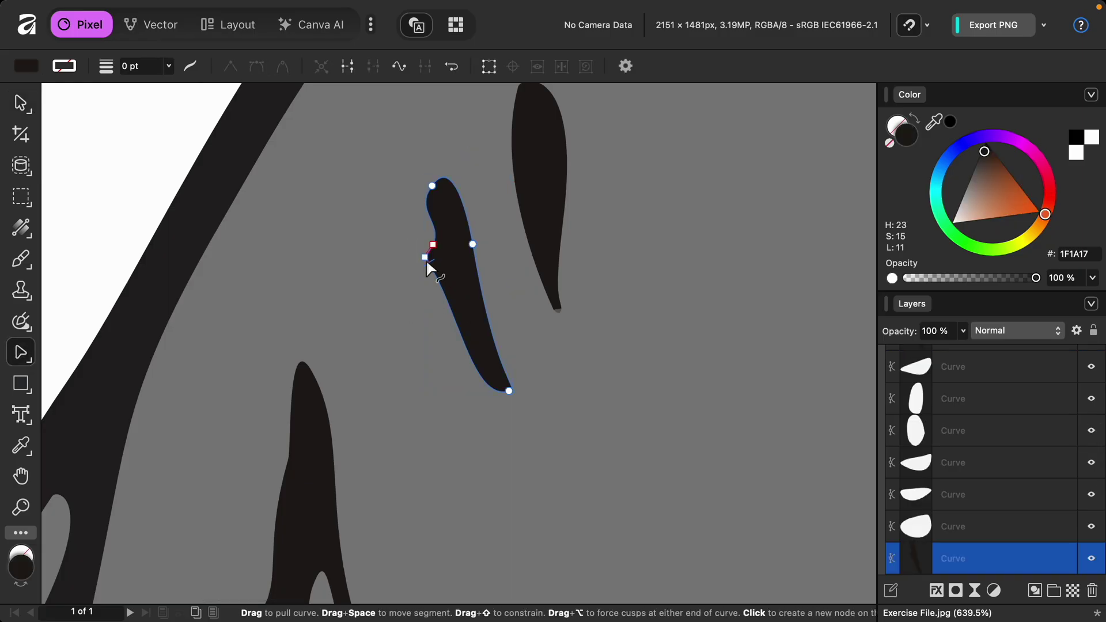
{"action": "left_click_drag", "start_coordinate": [426, 258], "coordinate": [422, 271]}
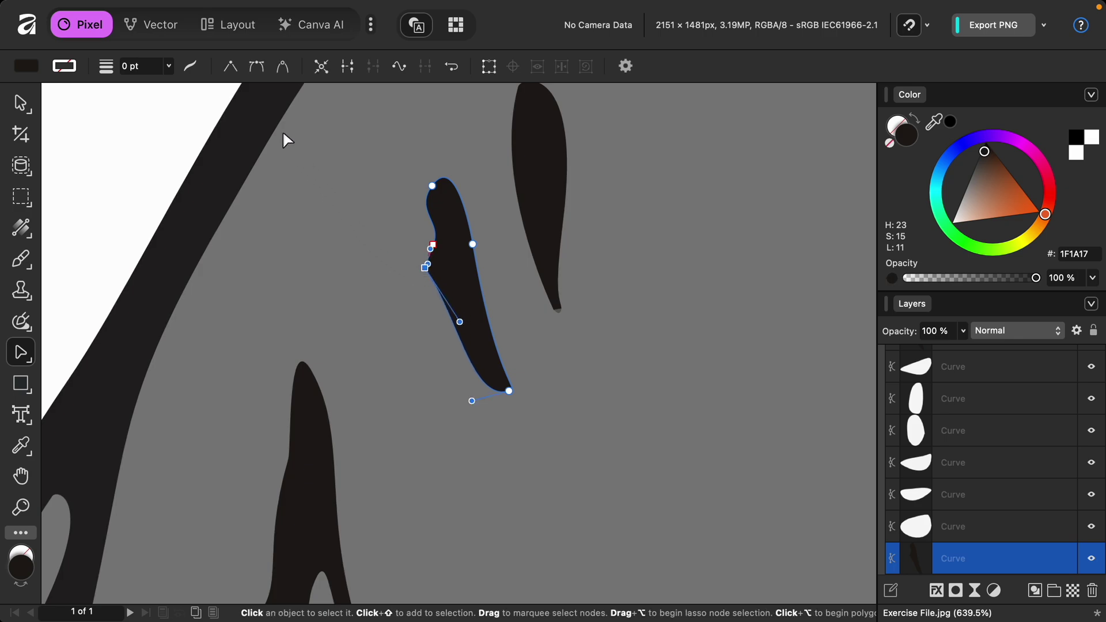
{"action": "left_click", "coordinate": [258, 71]}
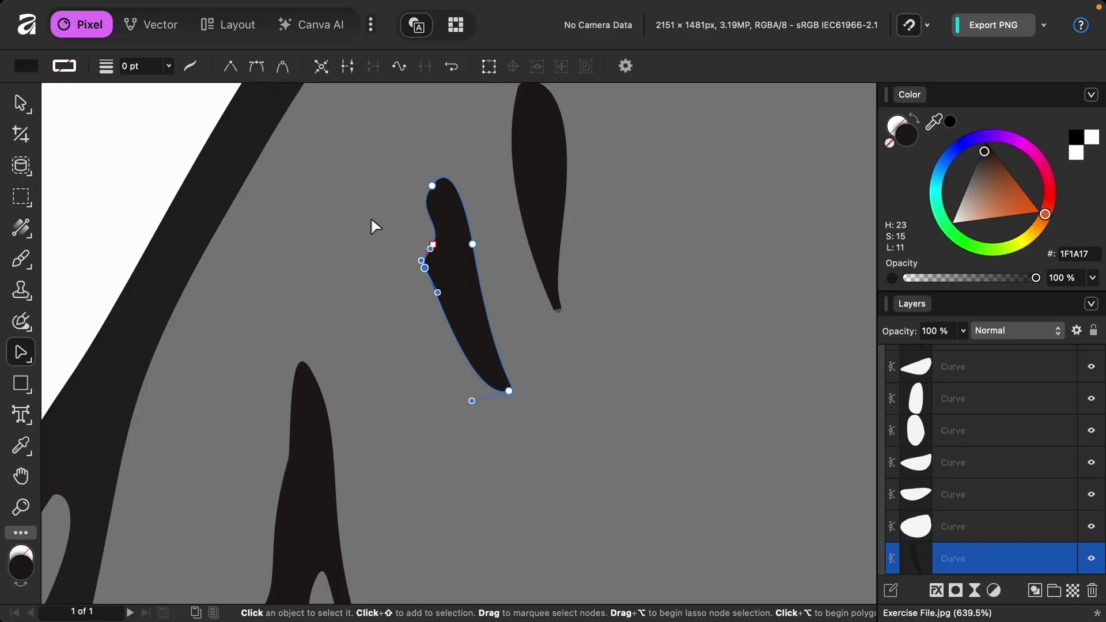
{"action": "left_click_drag", "start_coordinate": [425, 268], "coordinate": [427, 276]}
{"action": "scroll", "coordinate": [378, 292], "scroll_direction": "down", "scroll_amount": 2}
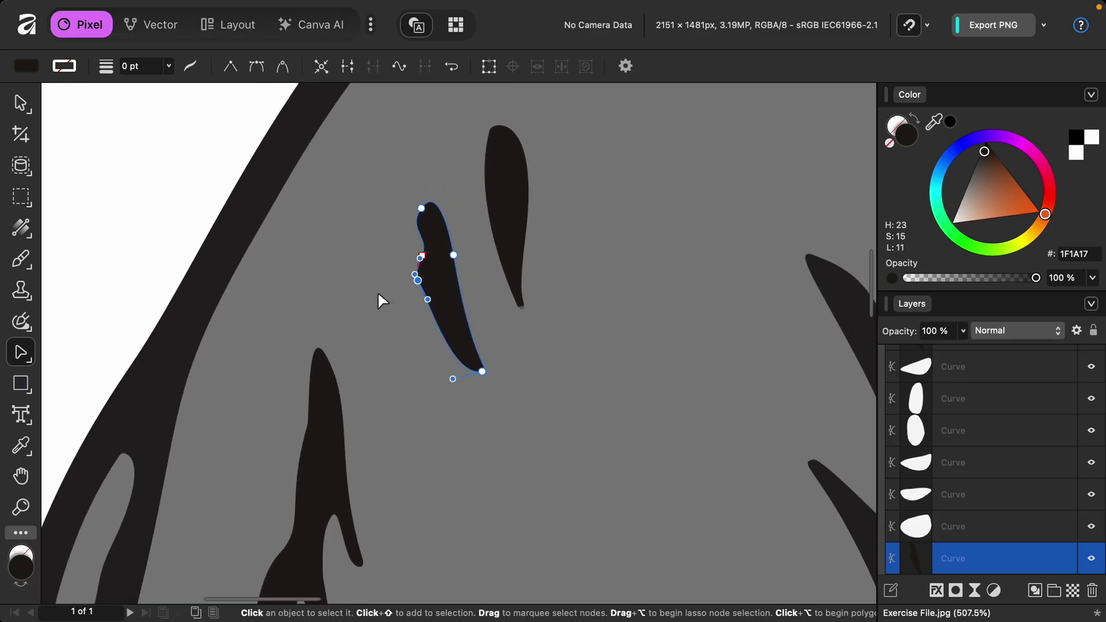
{"action": "key", "text": "super+0"}
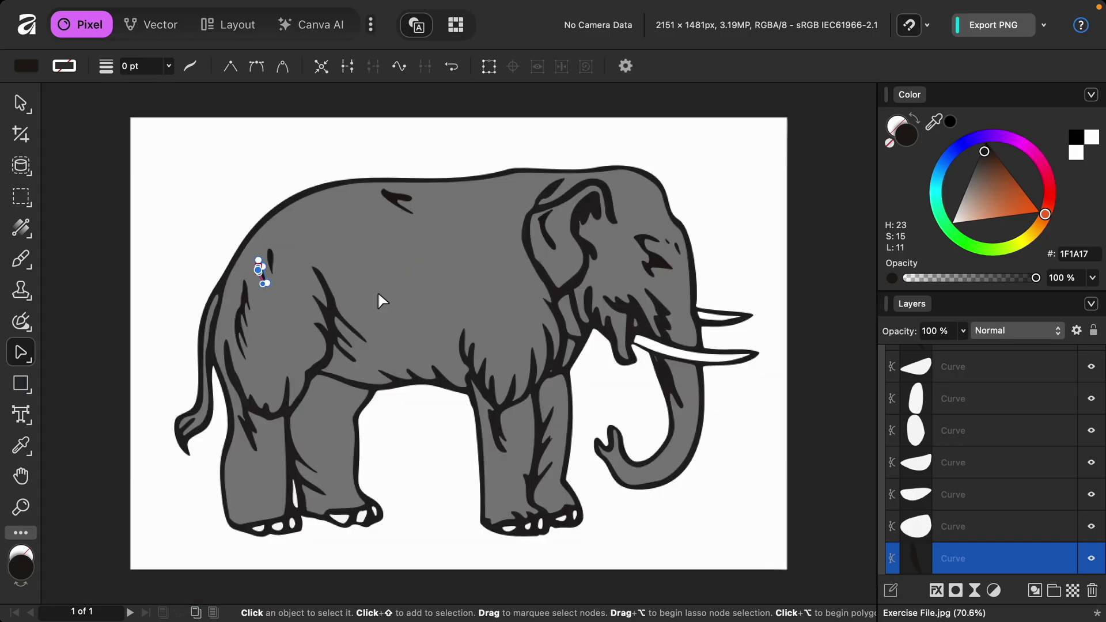
Deselect the reshaped hip marking so nothing is selected.
{"action": "left_click", "coordinate": [827, 336]}
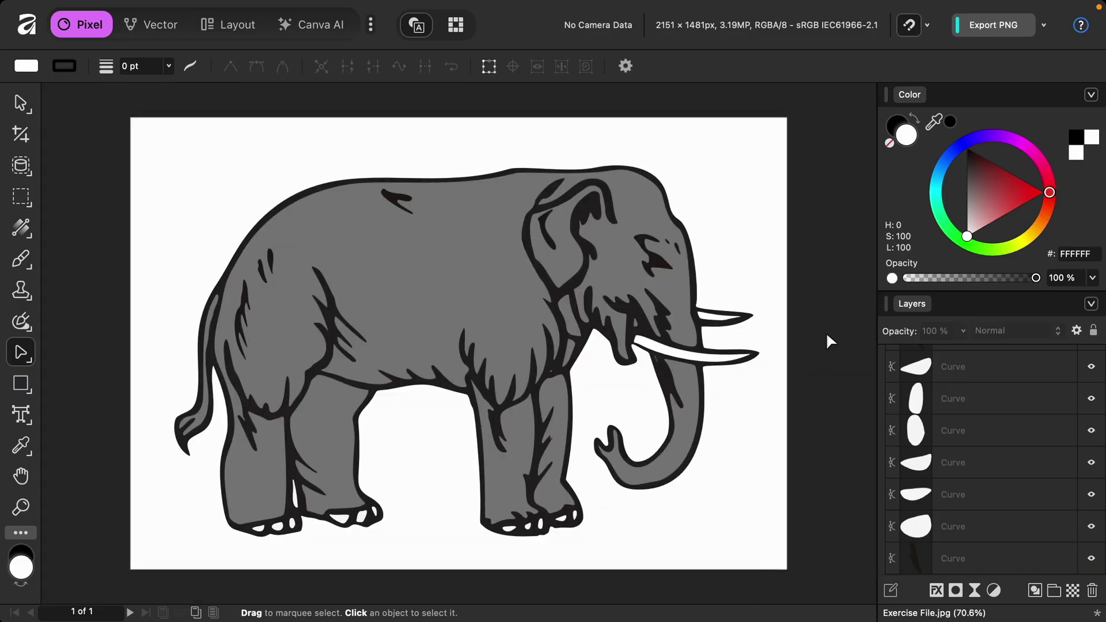